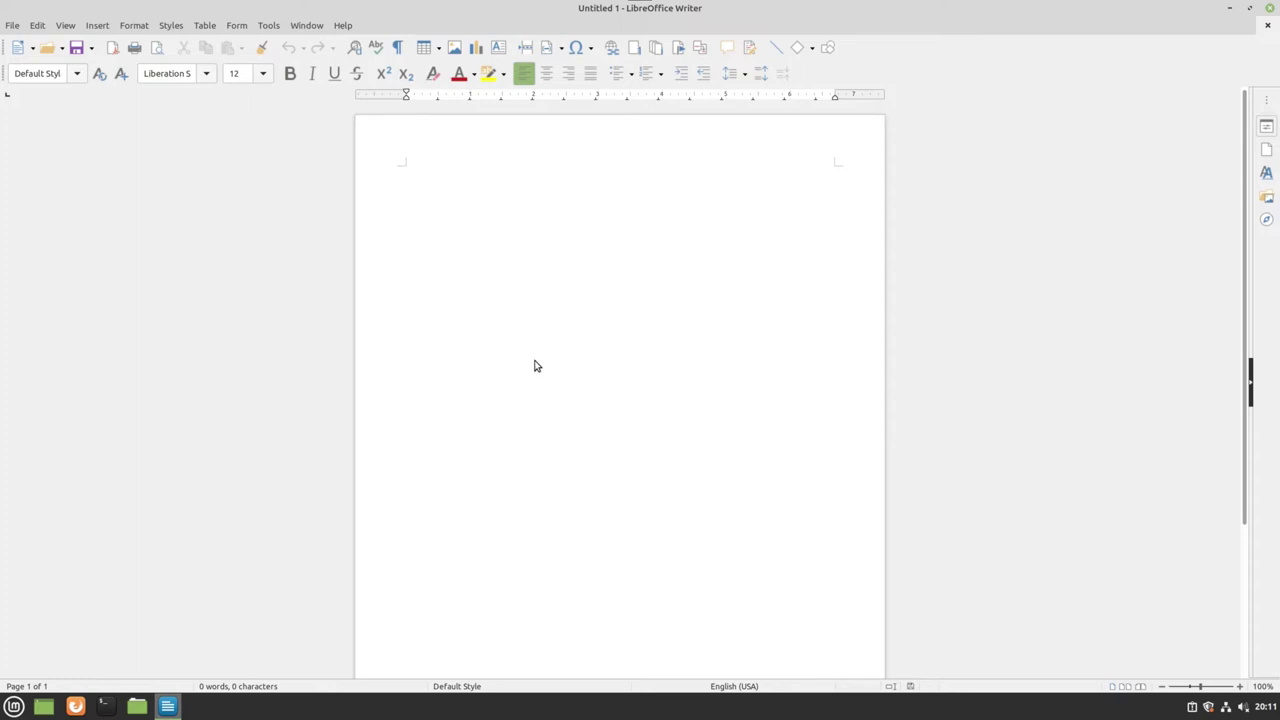
# Step: From System Settings > Languages, open Install / Remove Languages, authenticating with the admin password
pyautogui.click(13, 707)
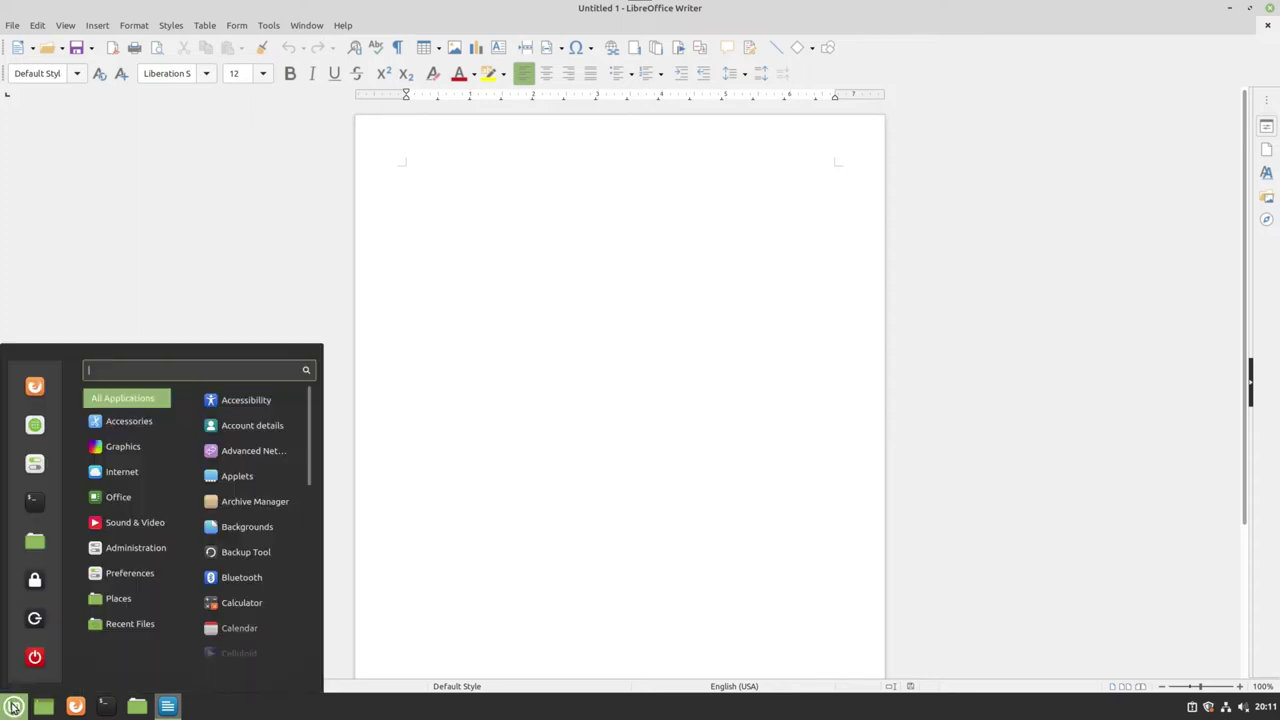
pyautogui.click(33, 464)
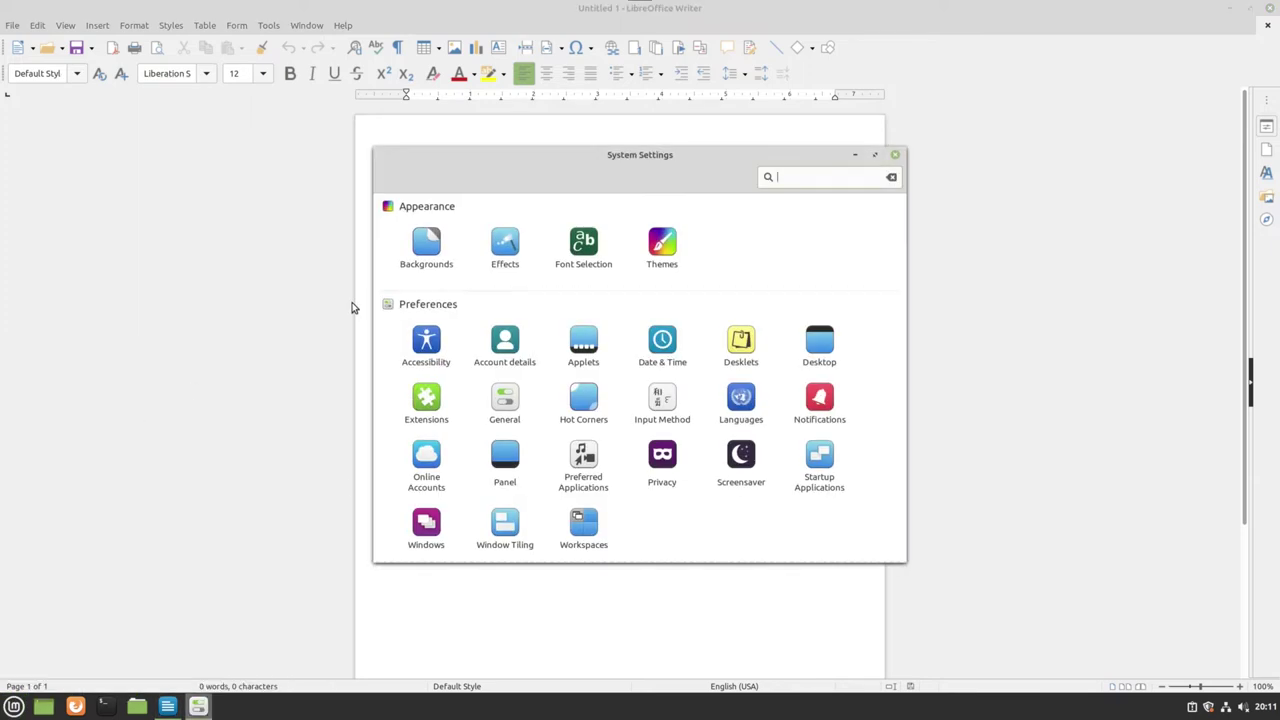
pyautogui.click(738, 404)
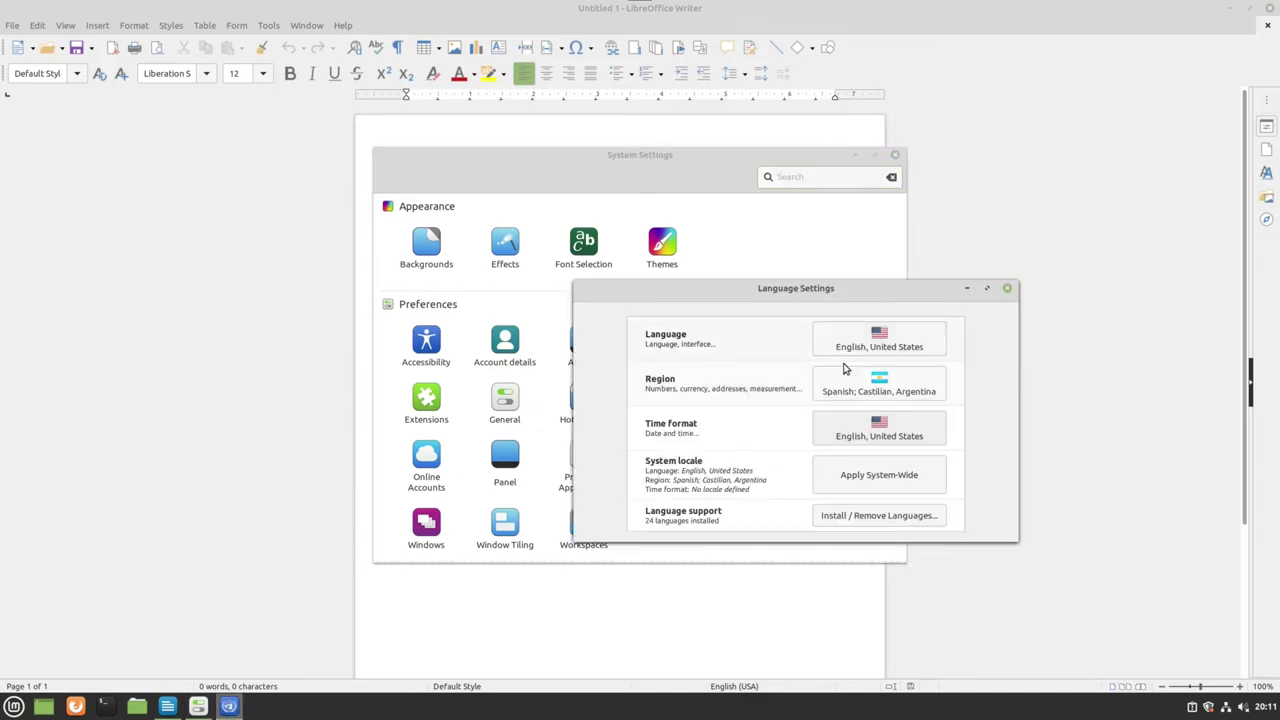
pyautogui.click(857, 518)
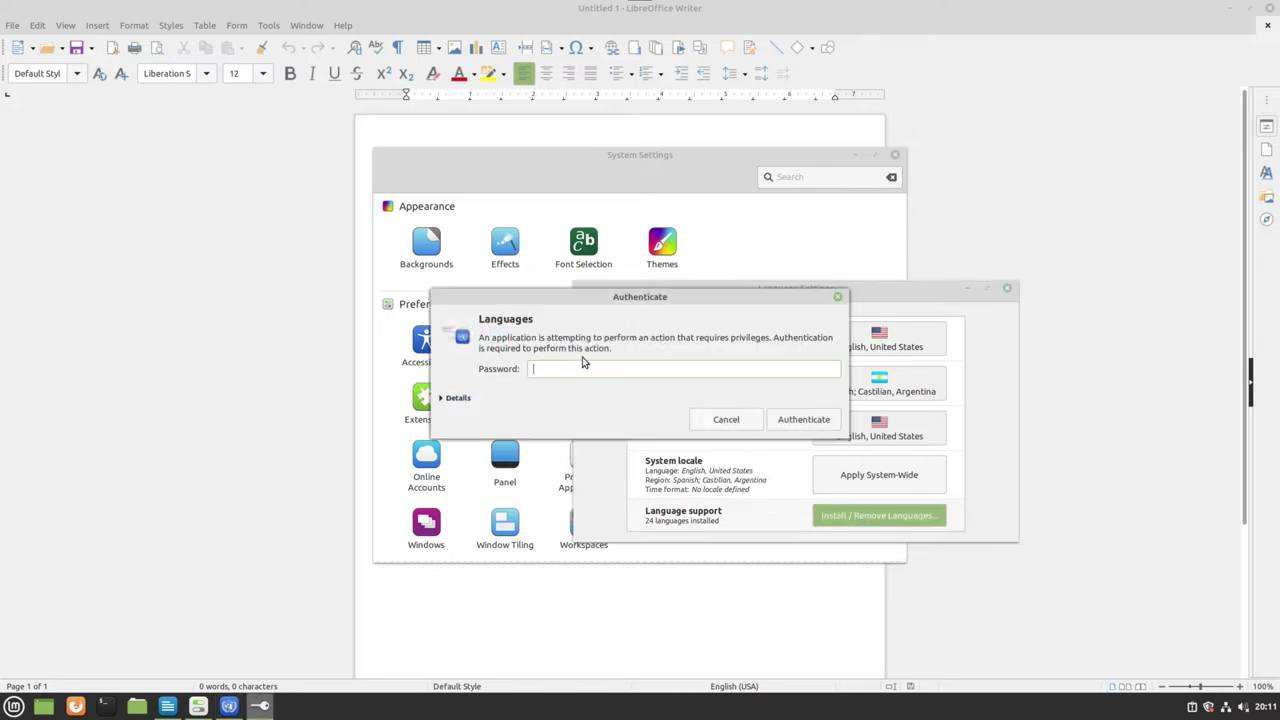
pyautogui.write('*****')
pyautogui.write('*****')
pyautogui.press('Return')
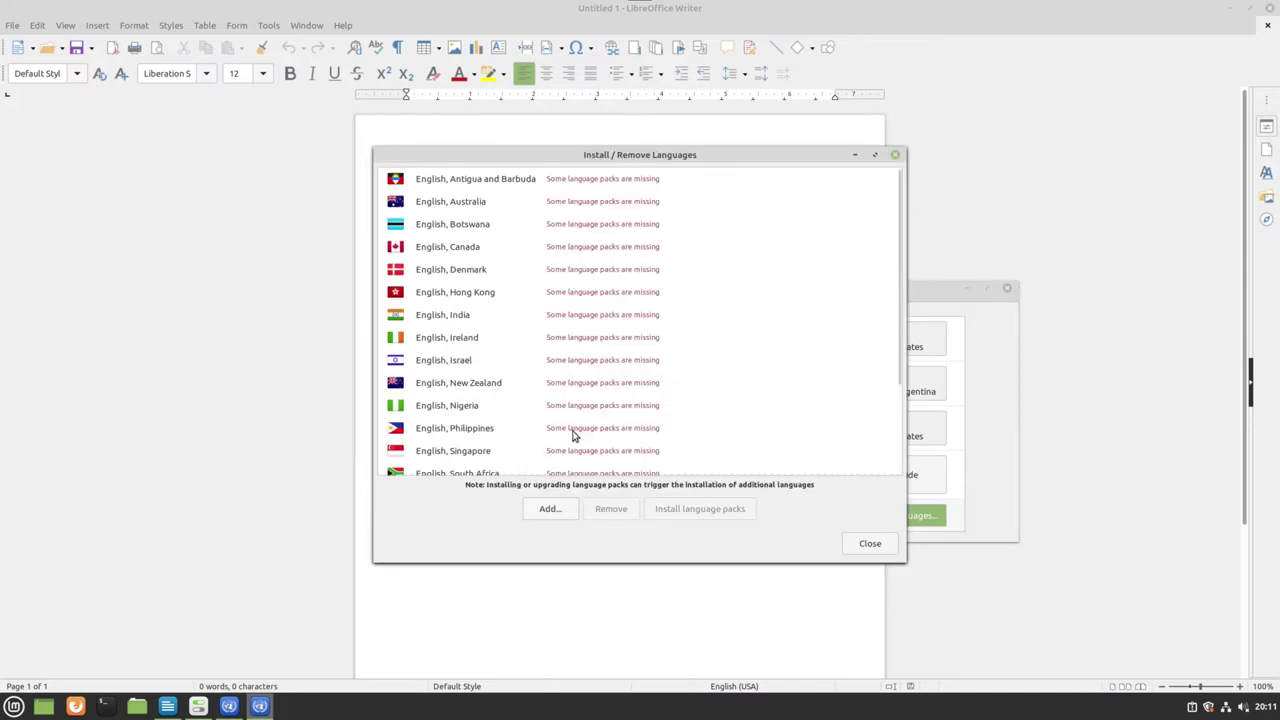
# Step: Pick Arabic, Syrian Arab Republic from the Add language list and install it
pyautogui.click(554, 510)
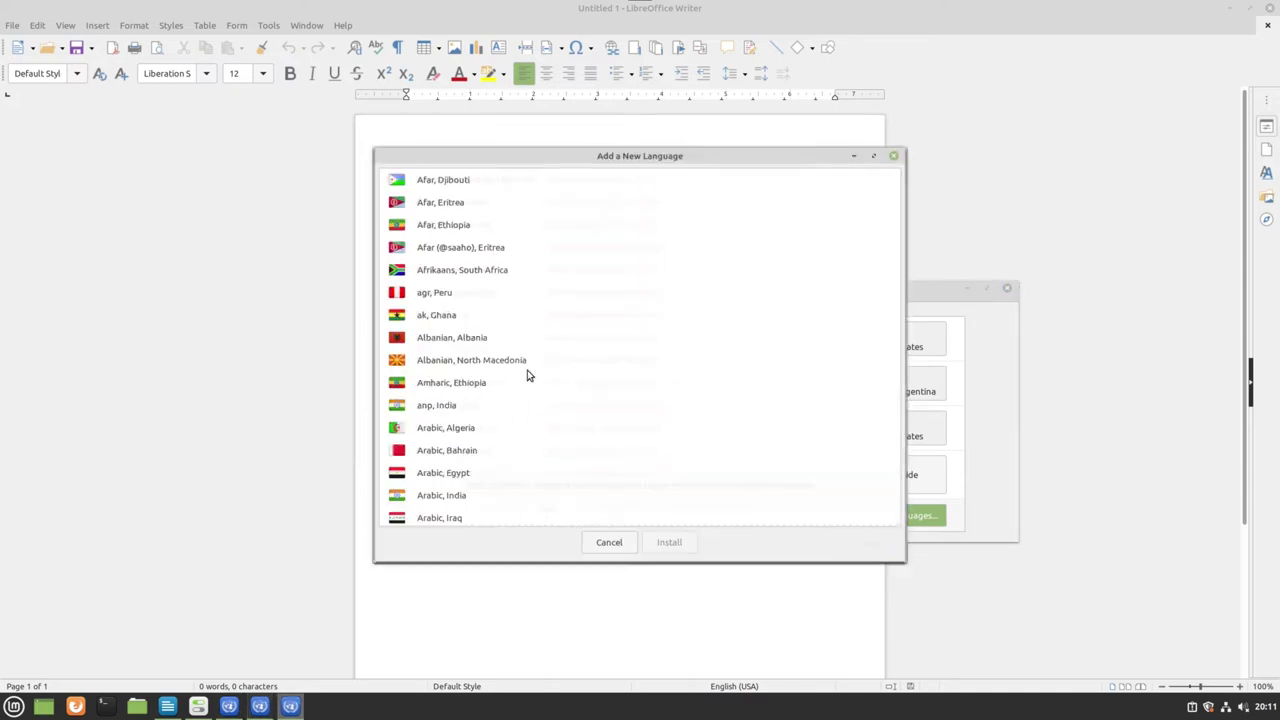
pyautogui.scroll(-5, 466, 491)
pyautogui.scroll(-3, 466, 491)
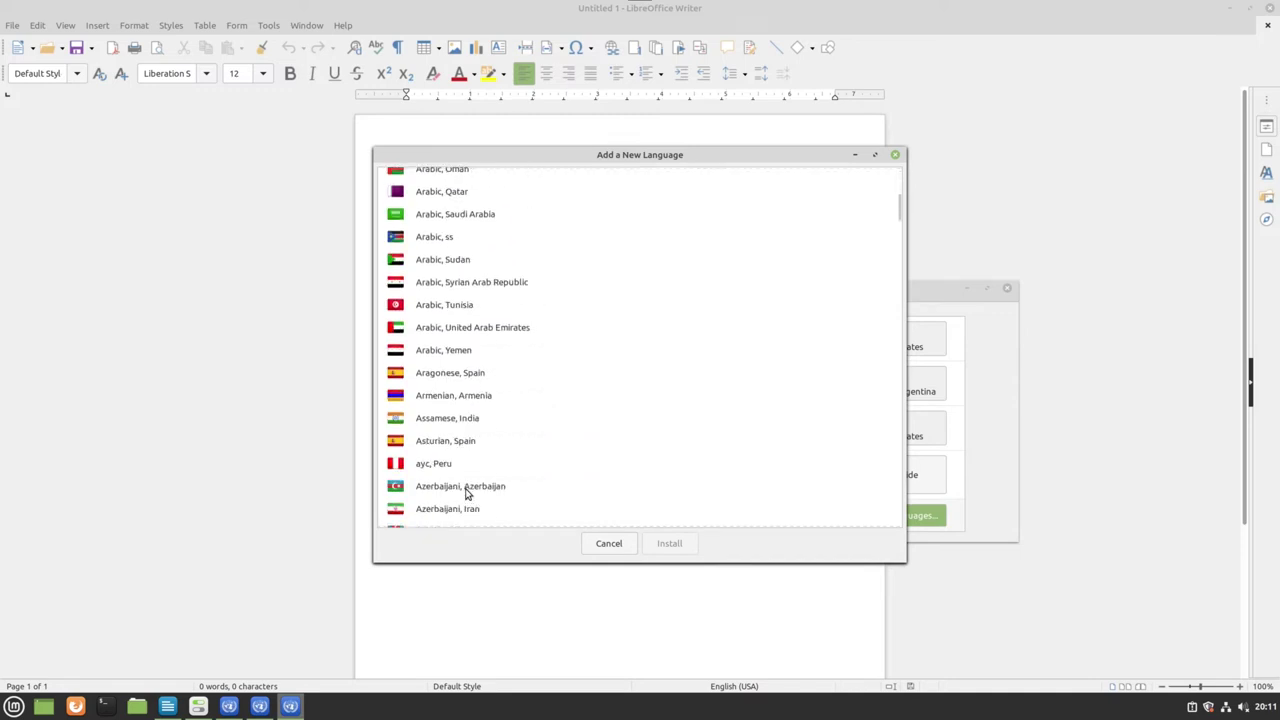
pyautogui.click(472, 285)
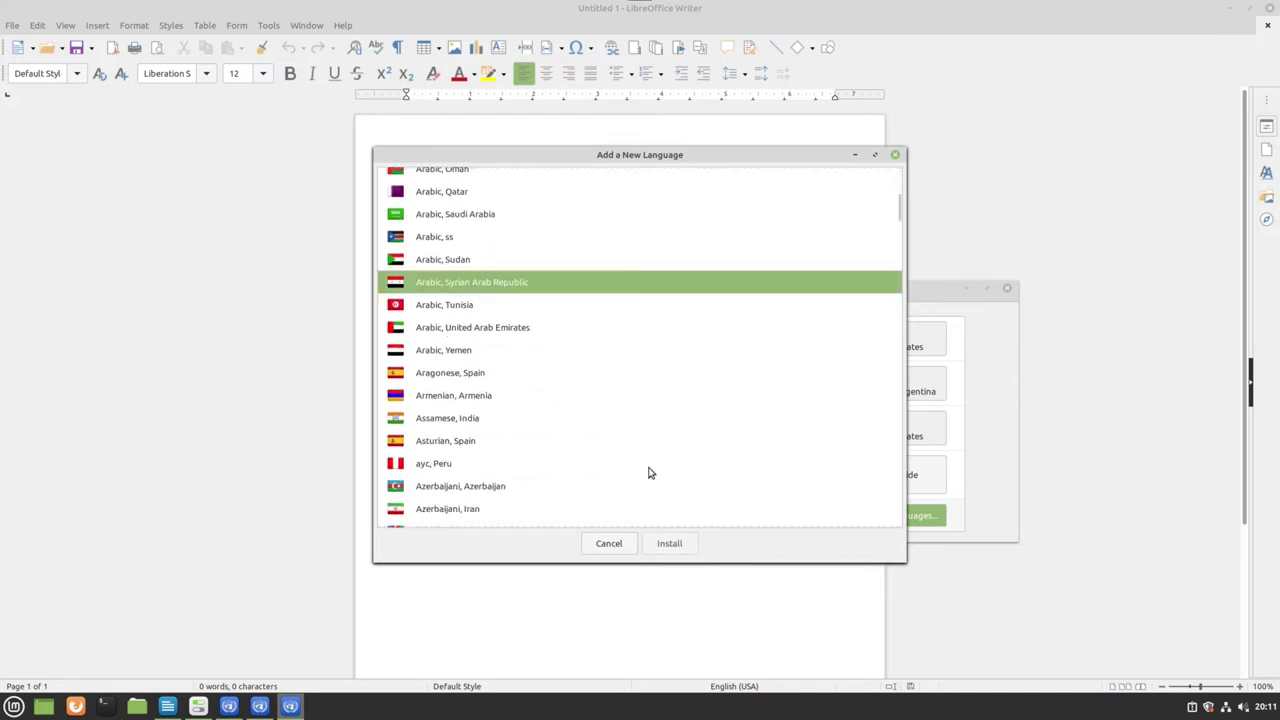
pyautogui.click(667, 549)
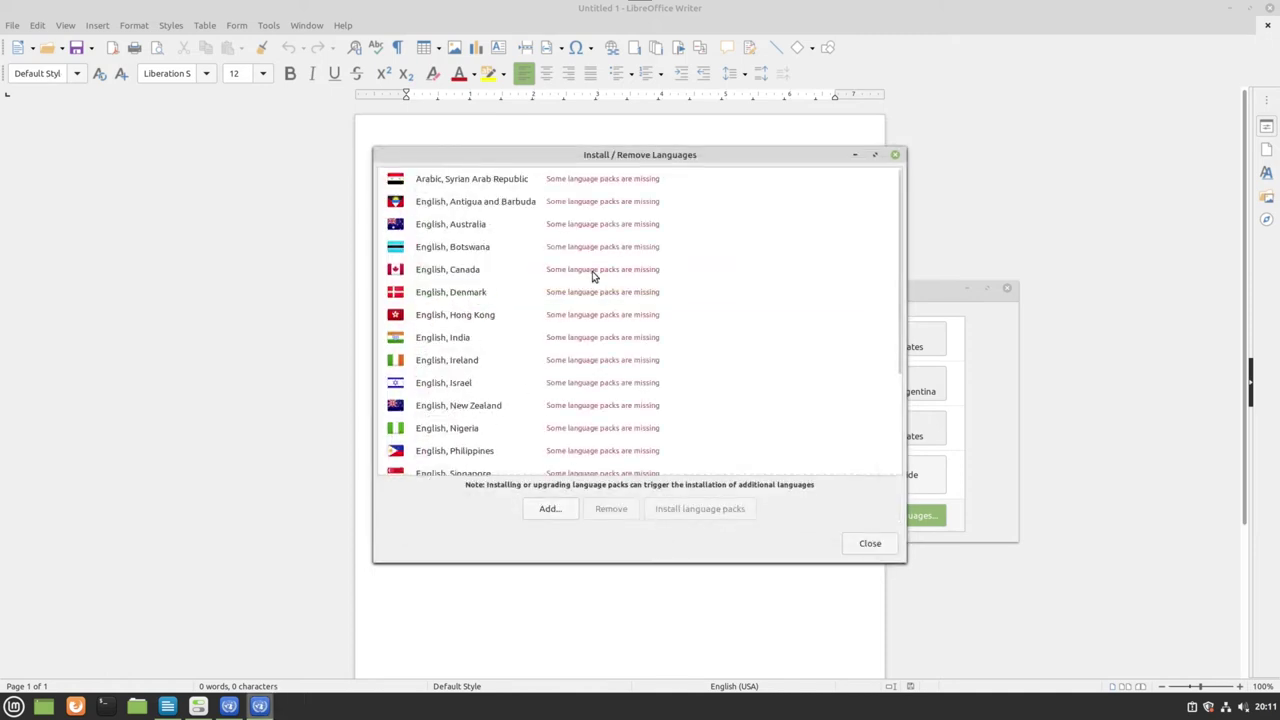
# Step: Install the missing Arabic language packs, confirm the extra packages, and close the manager
pyautogui.click(612, 178)
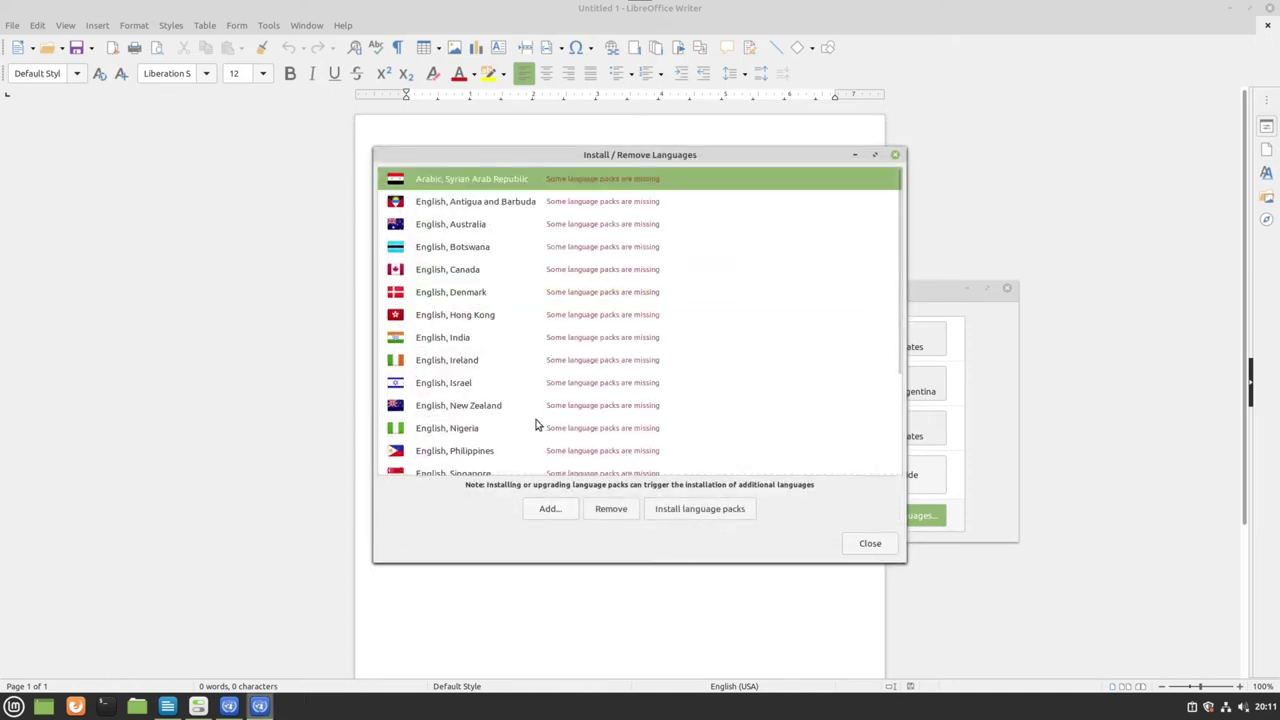
pyautogui.click(690, 512)
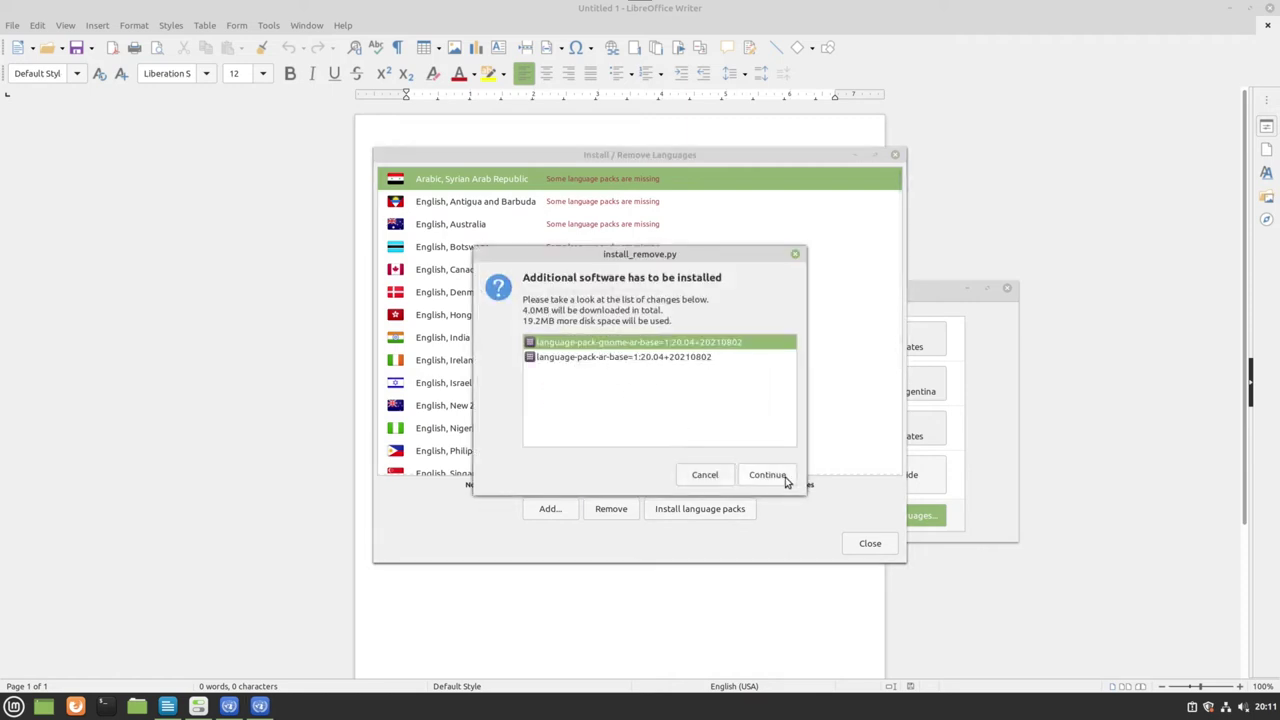
pyautogui.click(785, 477)
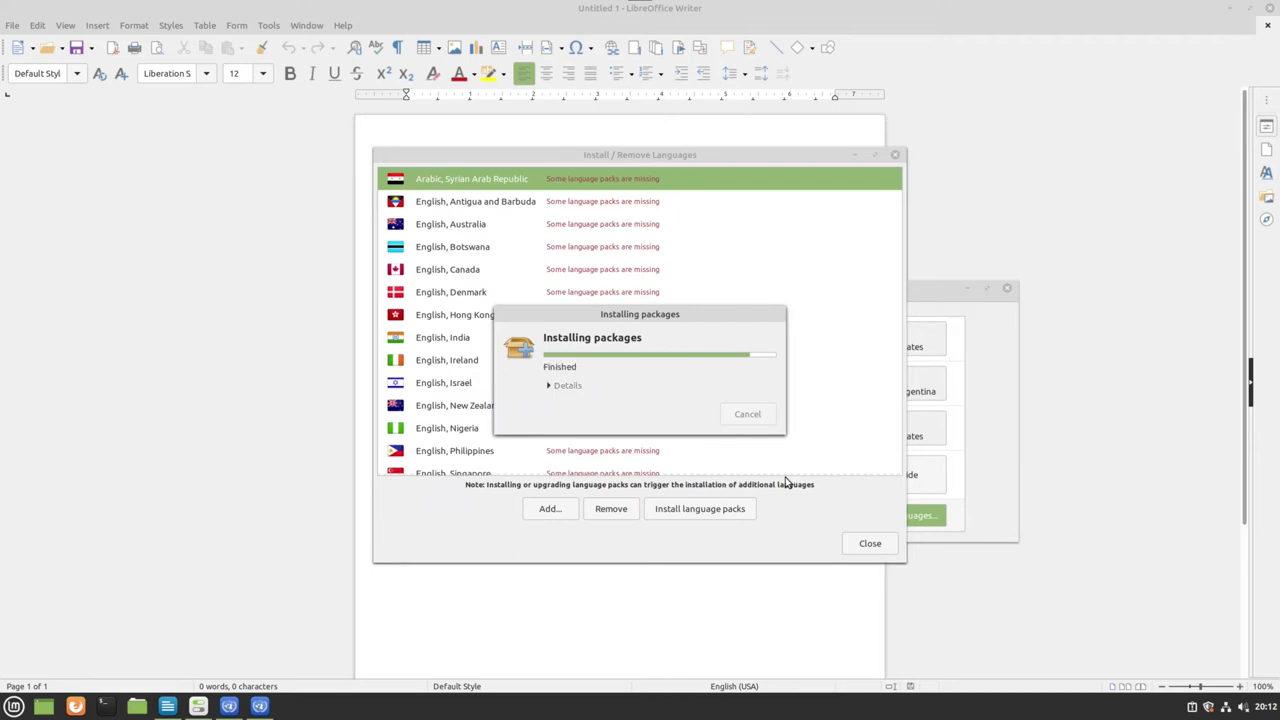
pyautogui.click(870, 543)
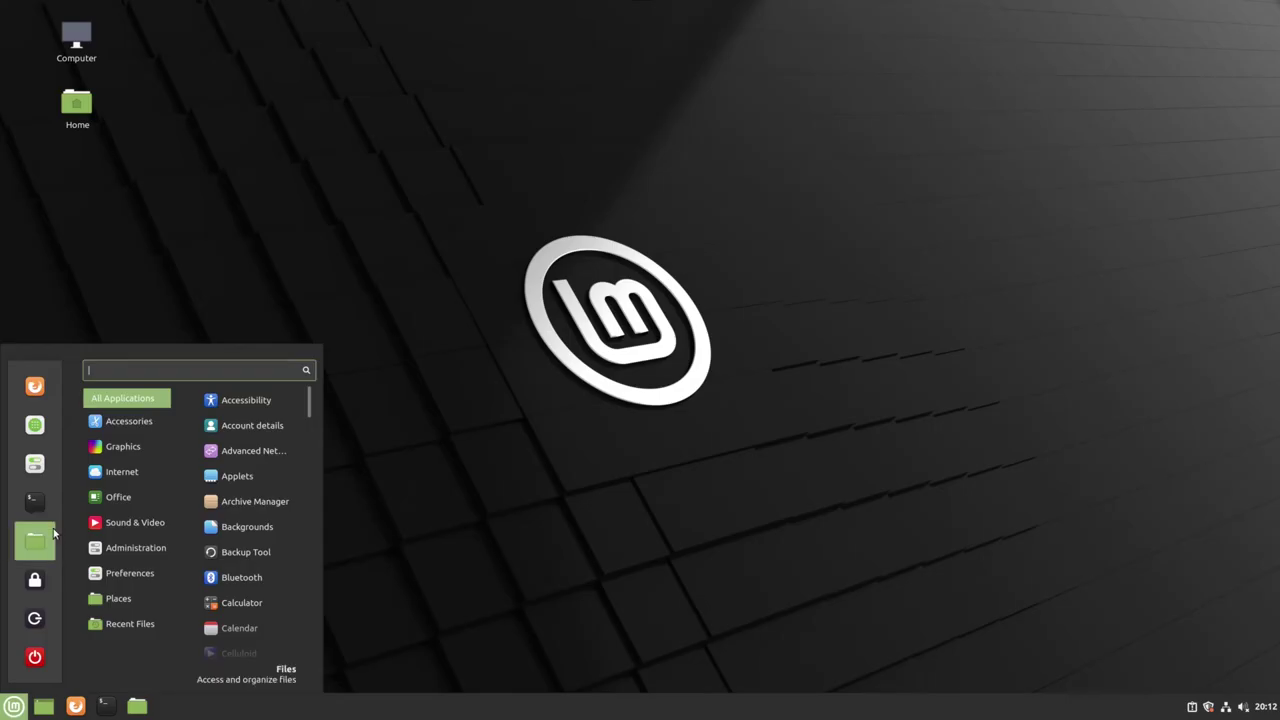
# Step: Log out of the Cinnamon session and log back in with the user password
pyautogui.click(35, 620)
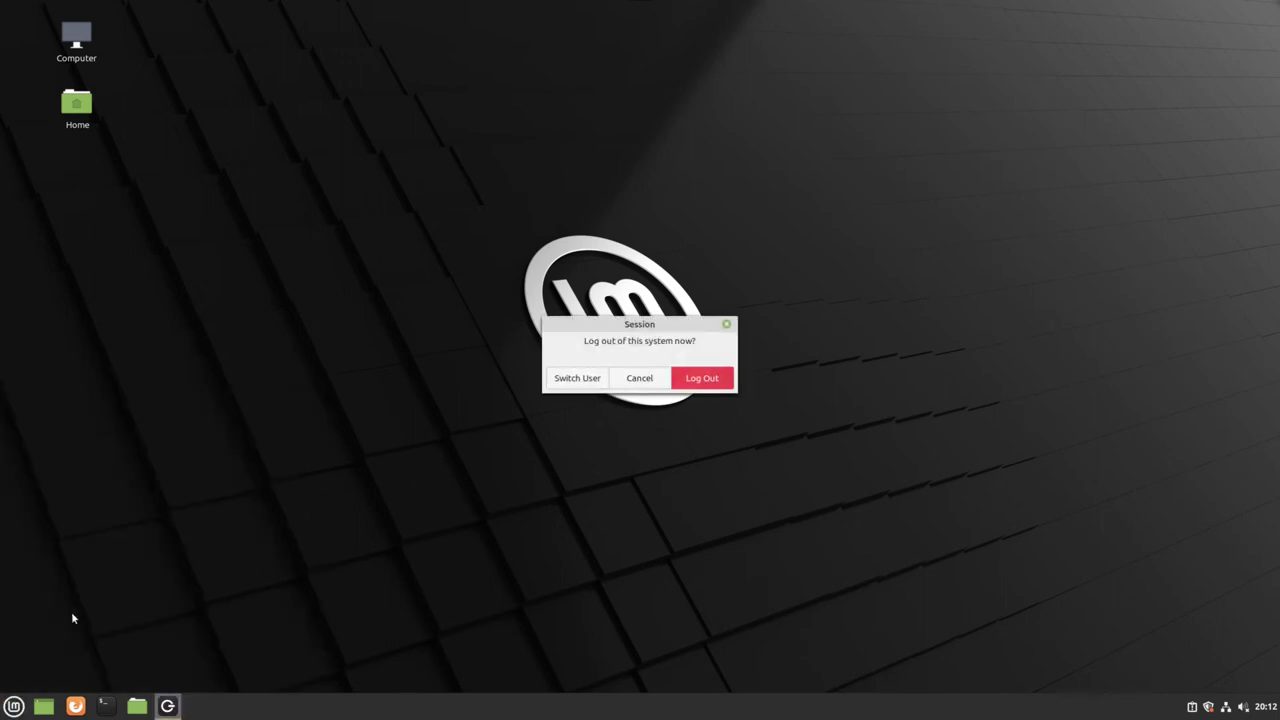
pyautogui.click(703, 381)
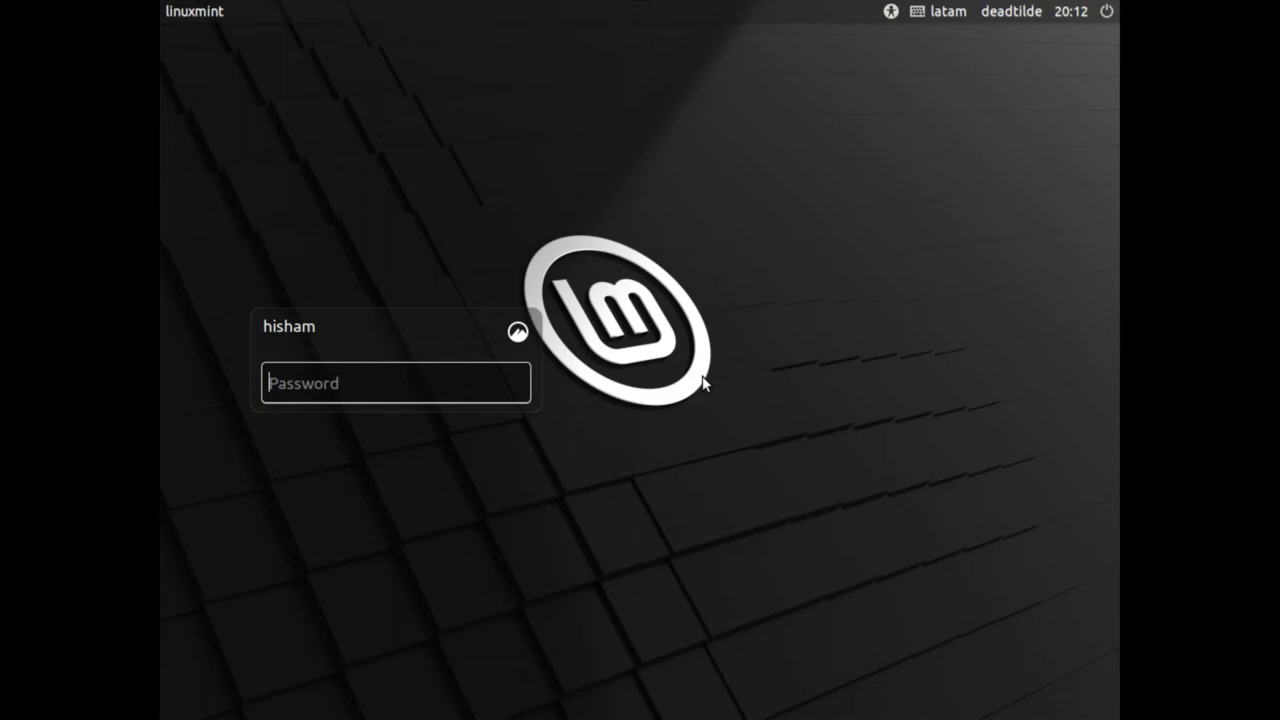
pyautogui.write('••••••••••')
pyautogui.press('Return')
# Step: Launch LibreOffice by searching 'libre' in the applications menu
pyautogui.click(14, 708)
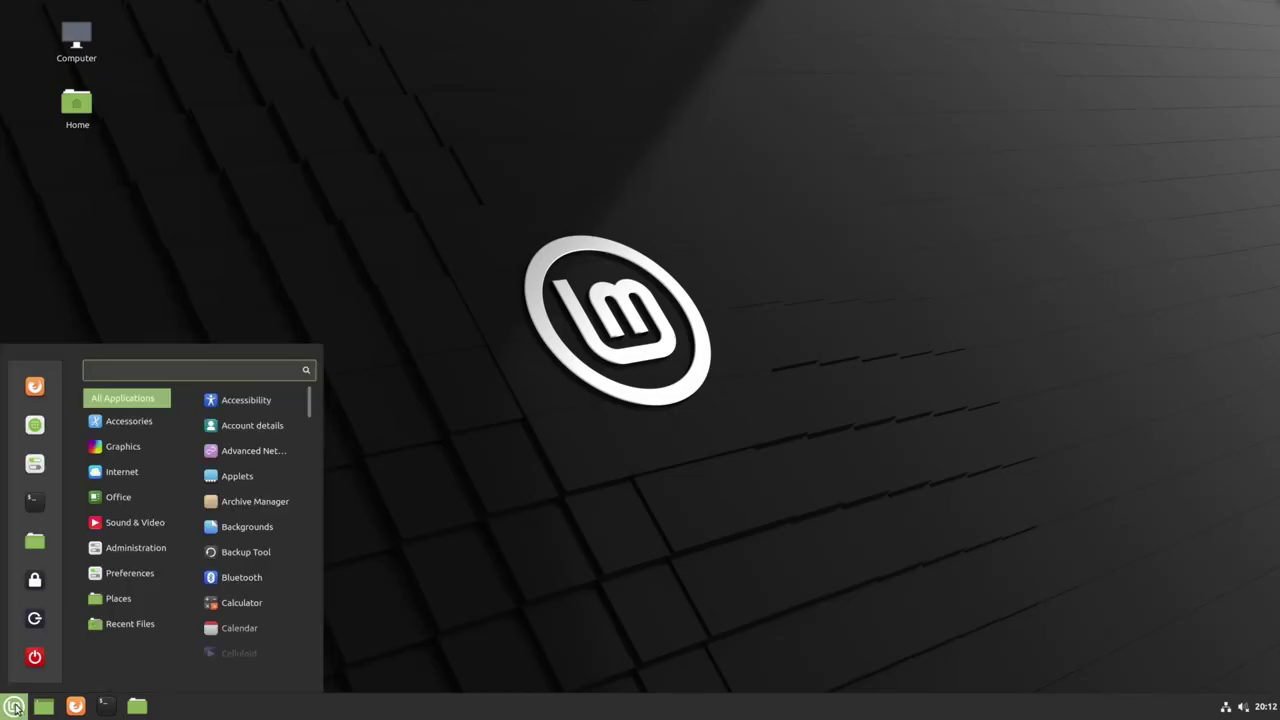
pyautogui.write('libre')
pyautogui.press('Return')
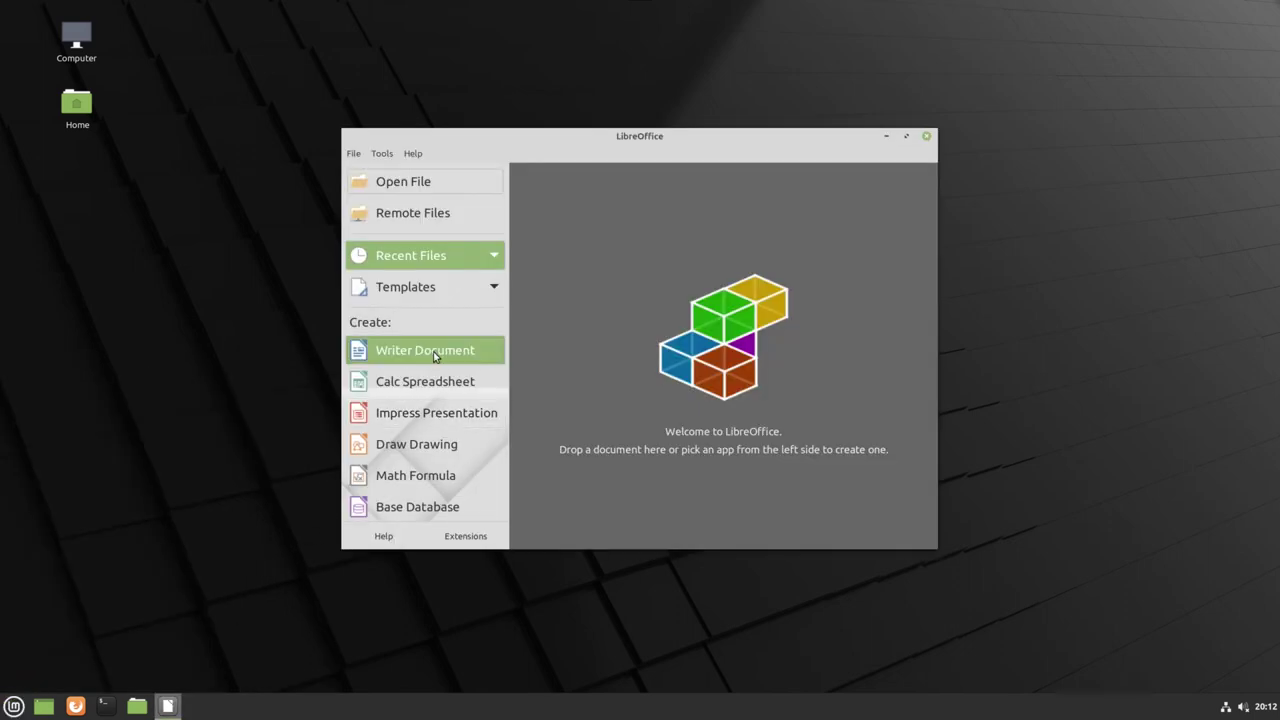
# Step: Create a new Writer document, maximize its window, and apply right-to-left paragraph direction
pyautogui.click(433, 355)
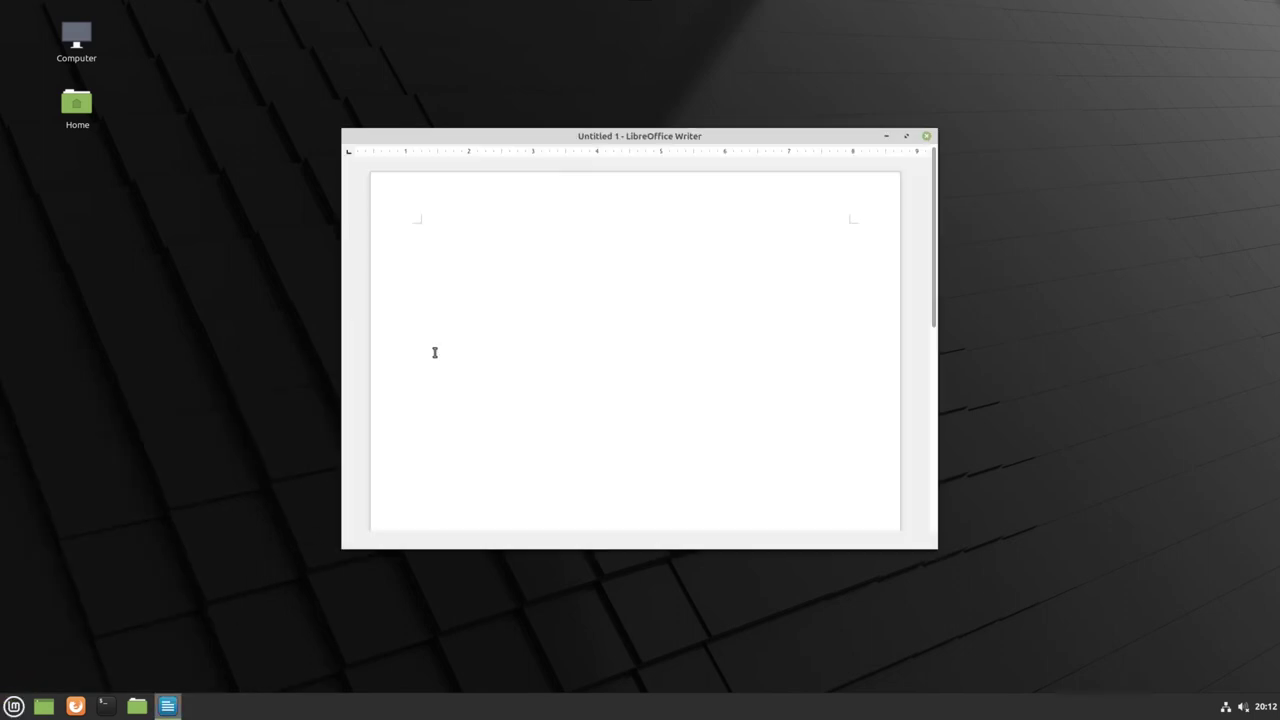
pyautogui.click(904, 138)
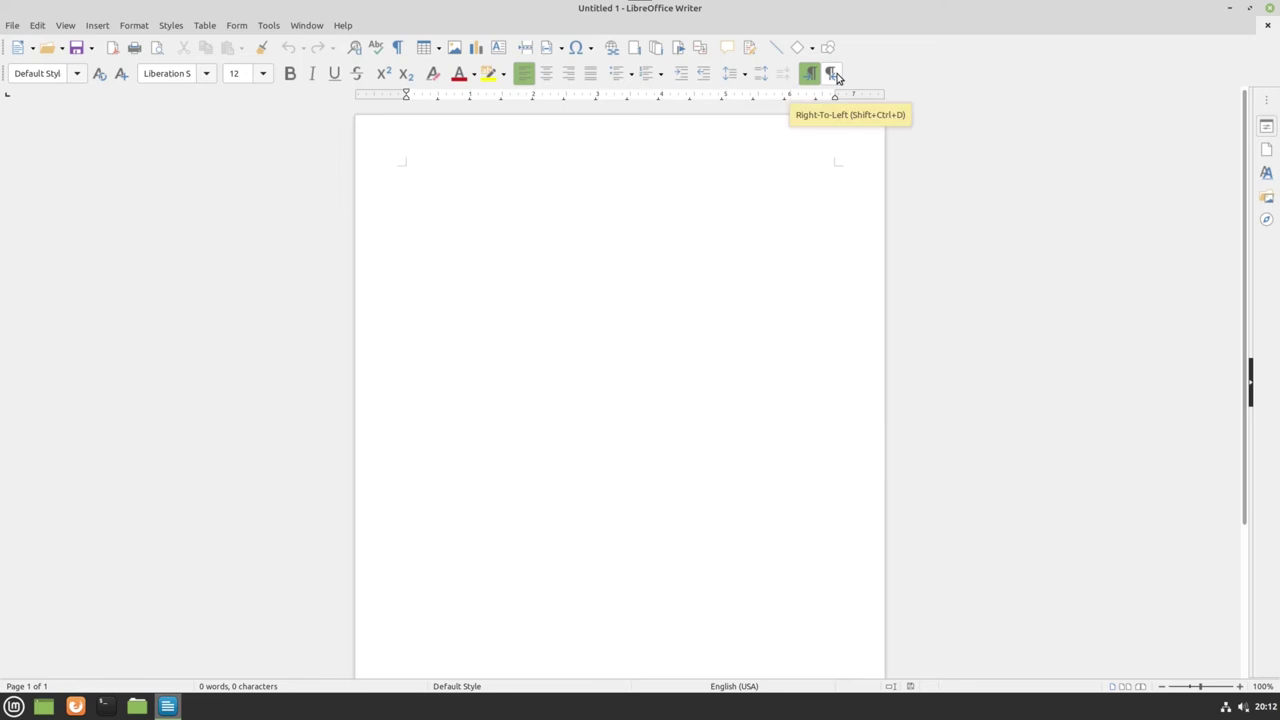
pyautogui.click(834, 75)
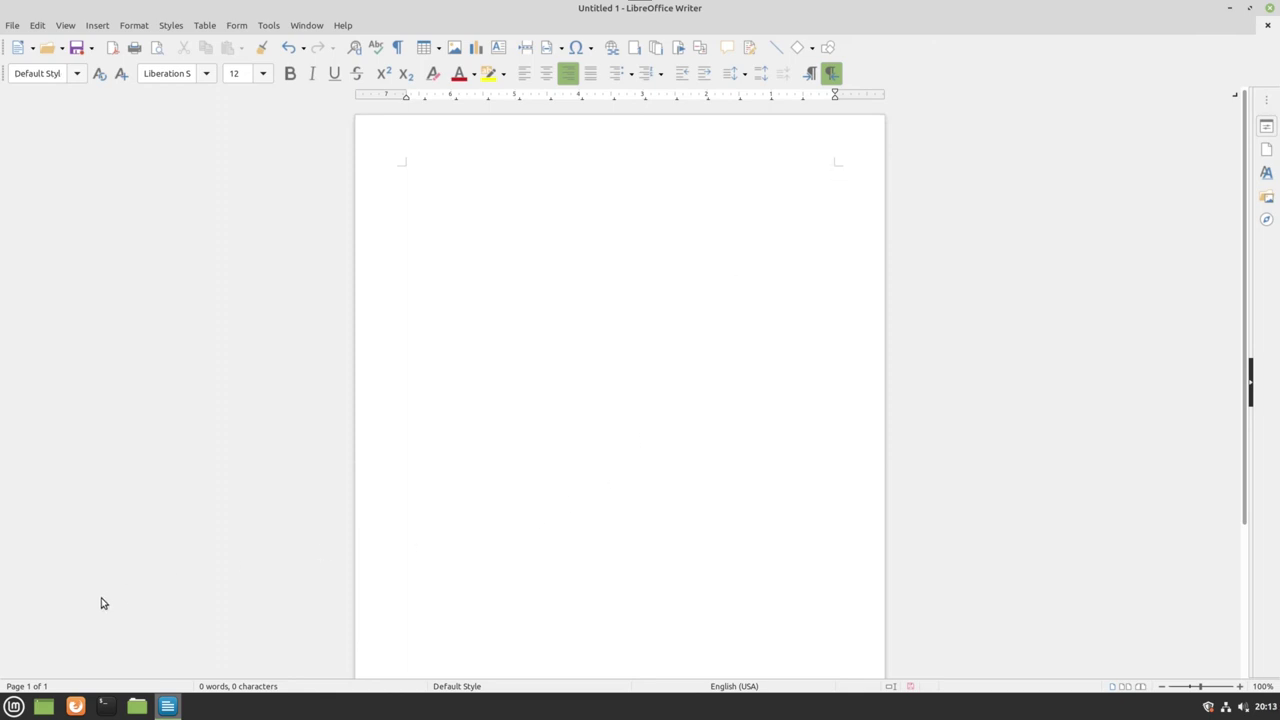
# Step: Go to the Layouts page of the Keyboard settings in System Settings
pyautogui.click(14, 707)
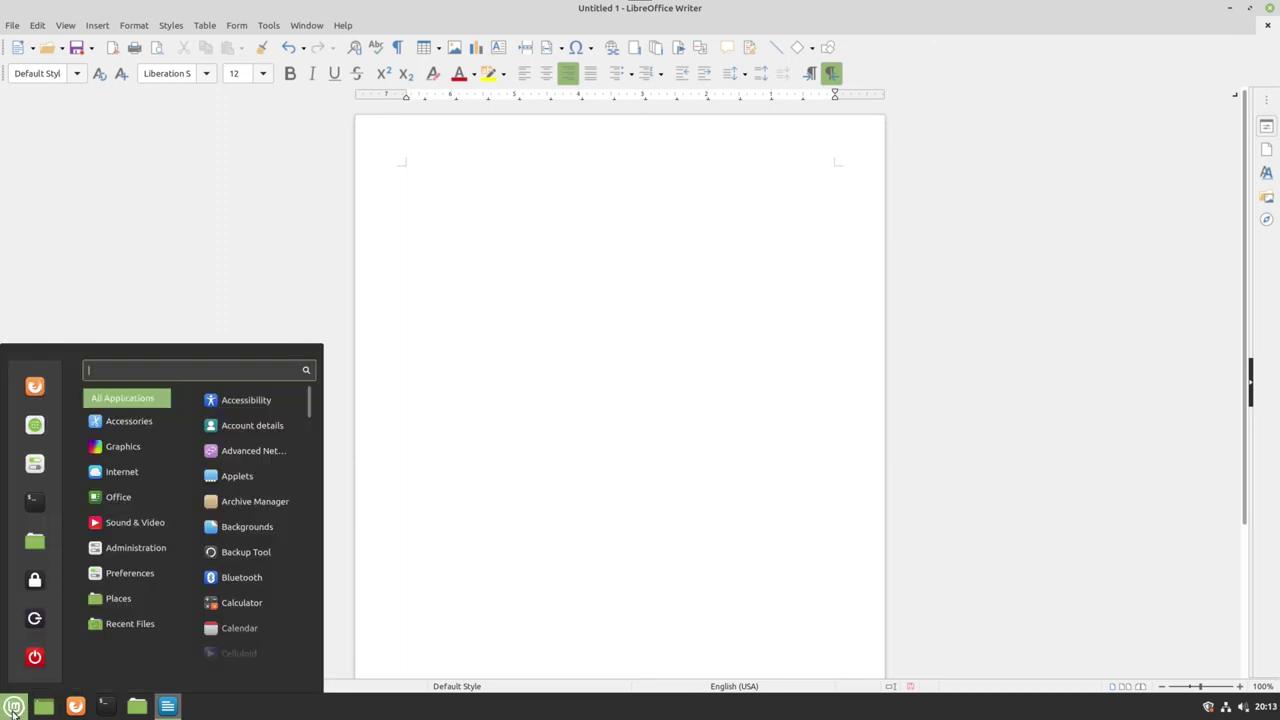
pyautogui.click(34, 463)
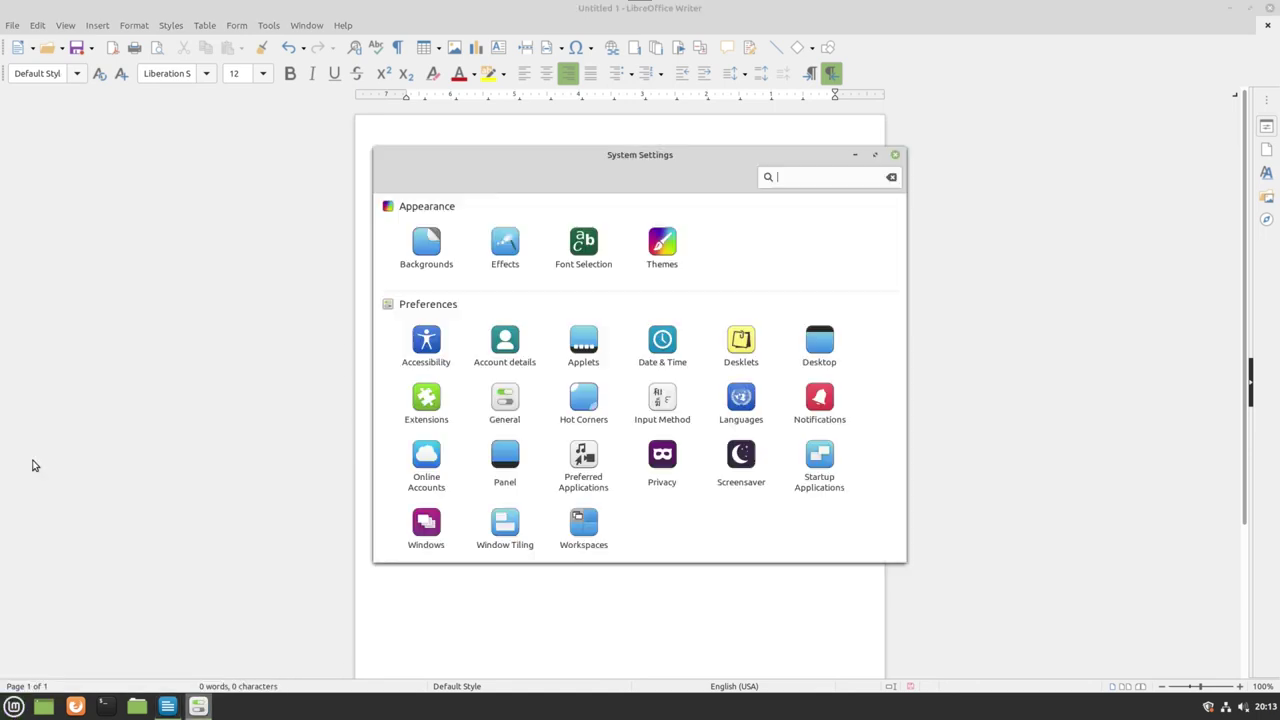
pyautogui.scroll(-1, 588, 468)
pyautogui.scroll(-4, 600, 471)
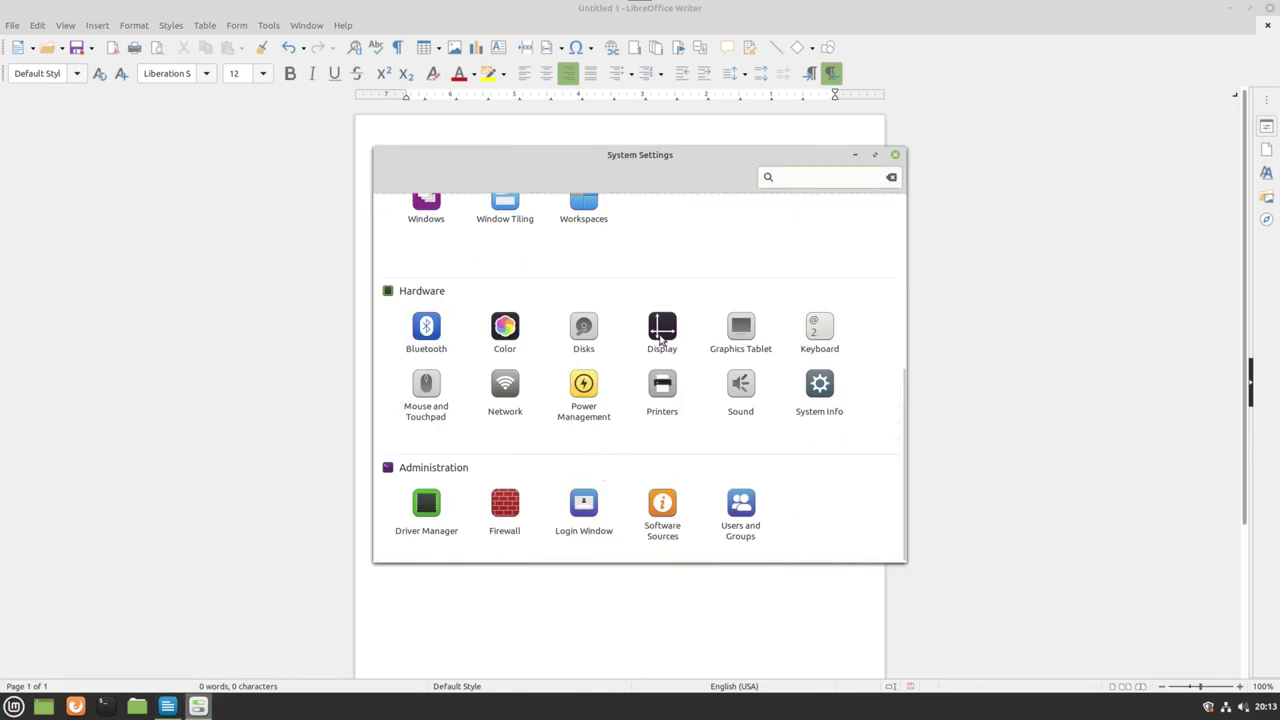
pyautogui.click(829, 334)
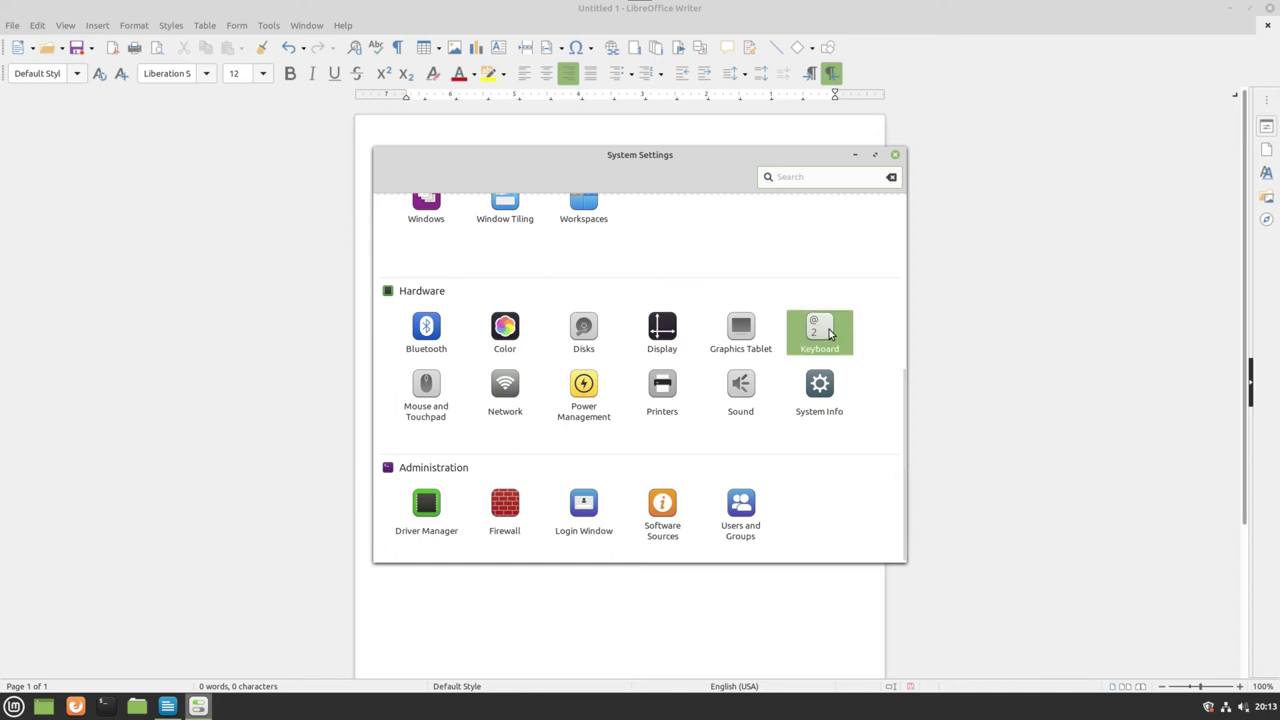
pyautogui.click(702, 180)
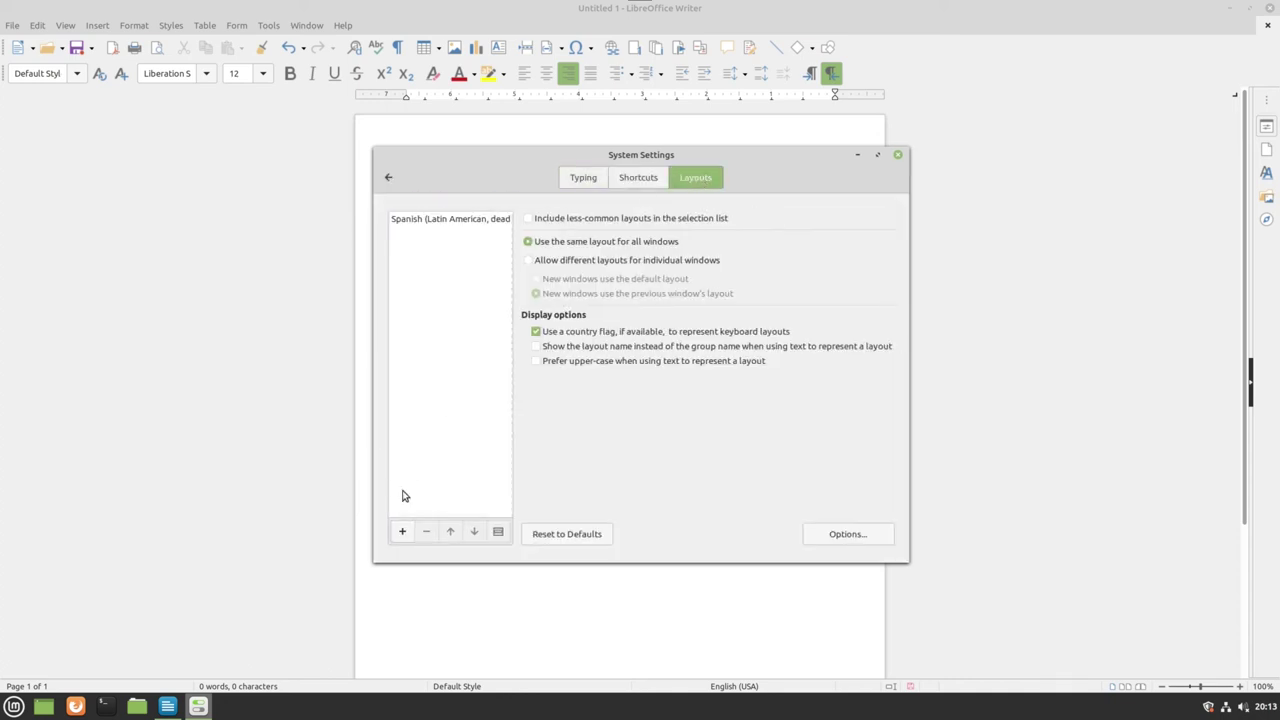
# Step: Add the Arabic (Syria) keyboard layout to the layouts list
pyautogui.click(402, 531)
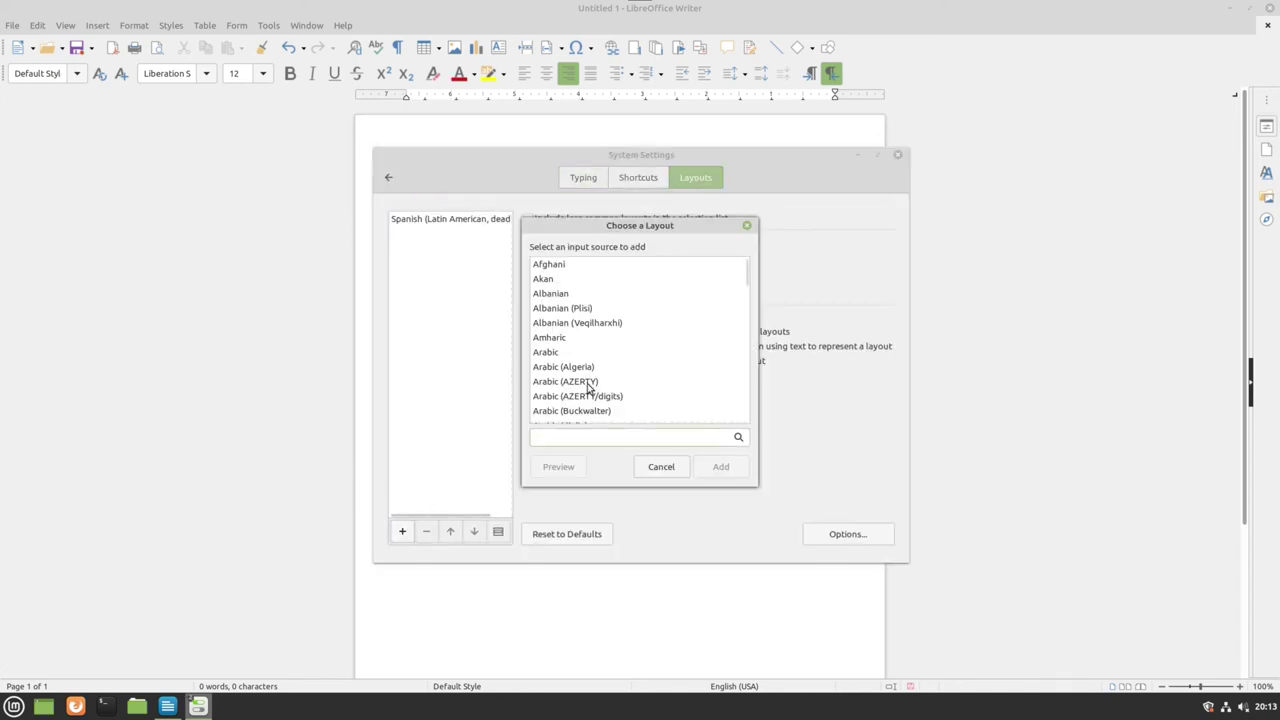
pyautogui.scroll(-3, 589, 388)
pyautogui.scroll(-3, 589, 388)
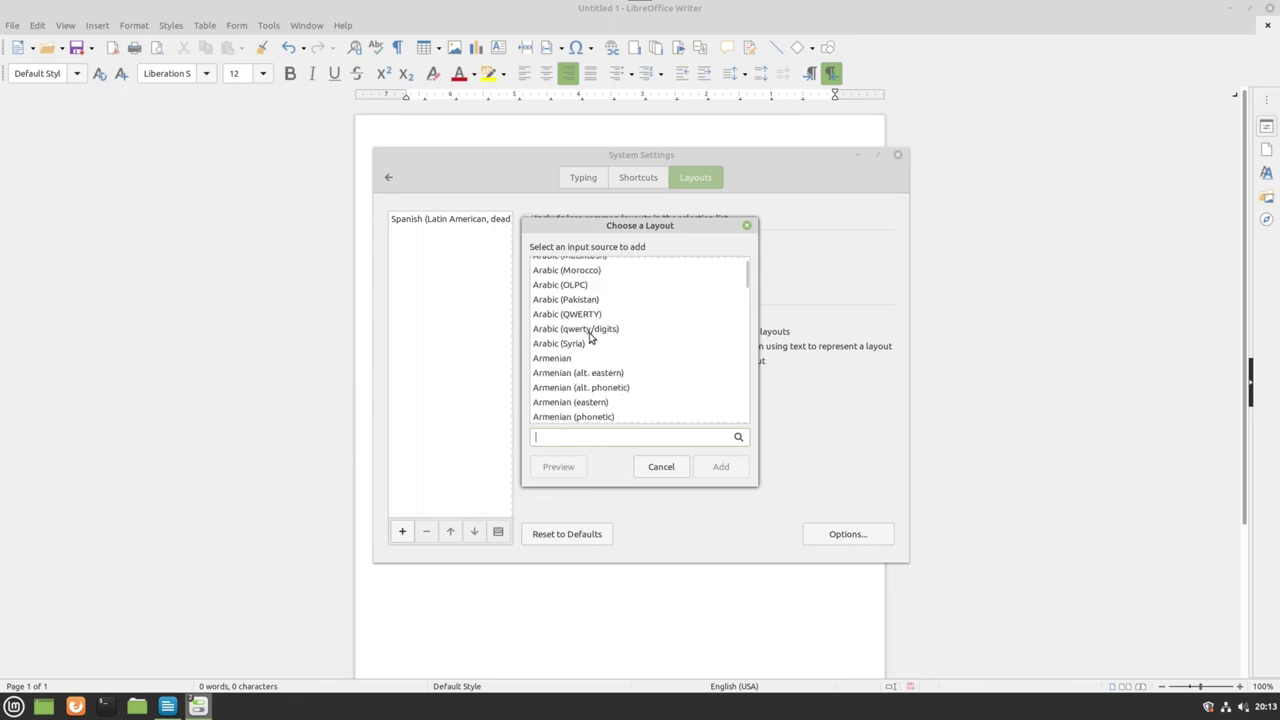
pyautogui.click(588, 343)
pyautogui.click(724, 467)
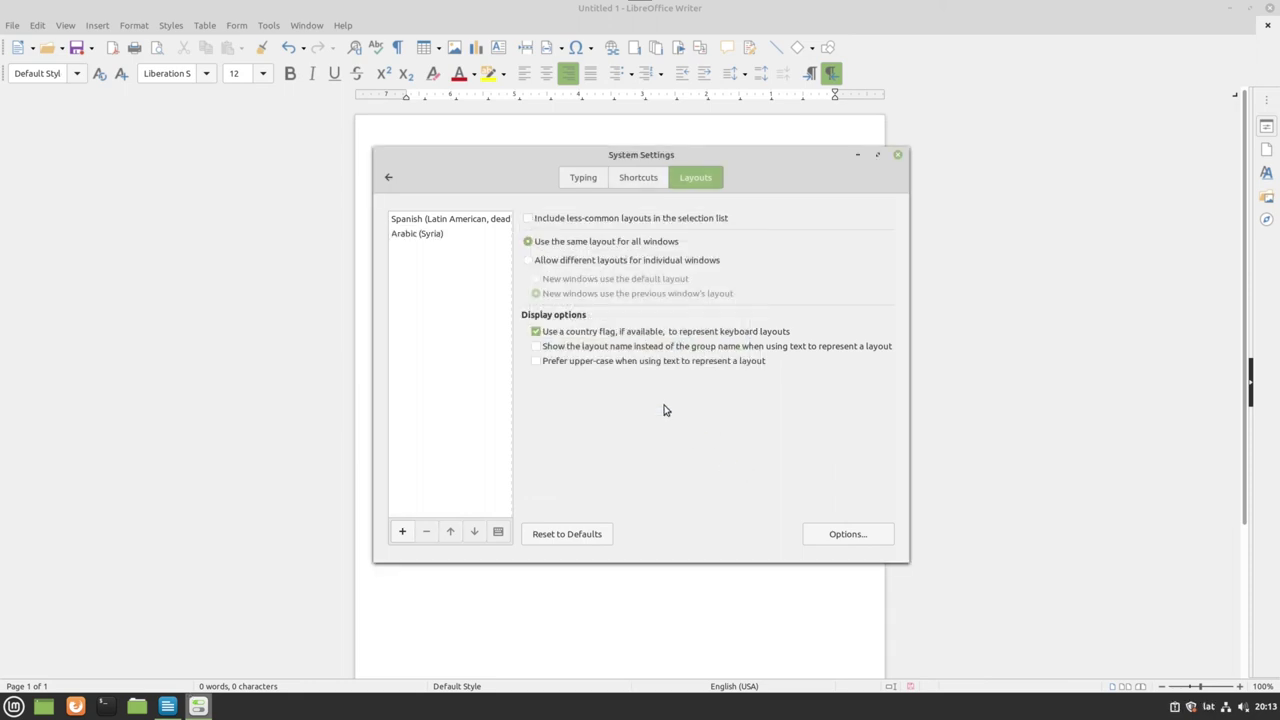
# Step: In the keyboard layout options, set Alt+Shift to switch between layouts
pyautogui.click(842, 538)
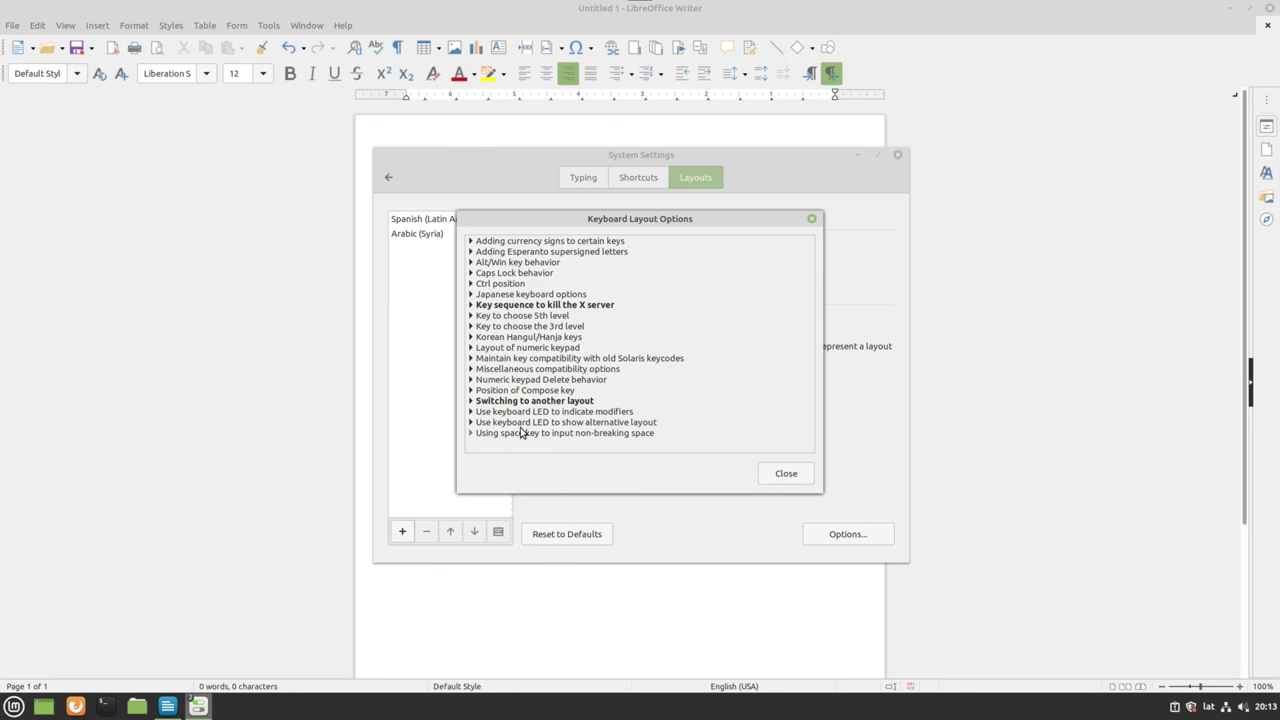
pyautogui.click(809, 482)
pyautogui.click(843, 537)
pyautogui.click(471, 401)
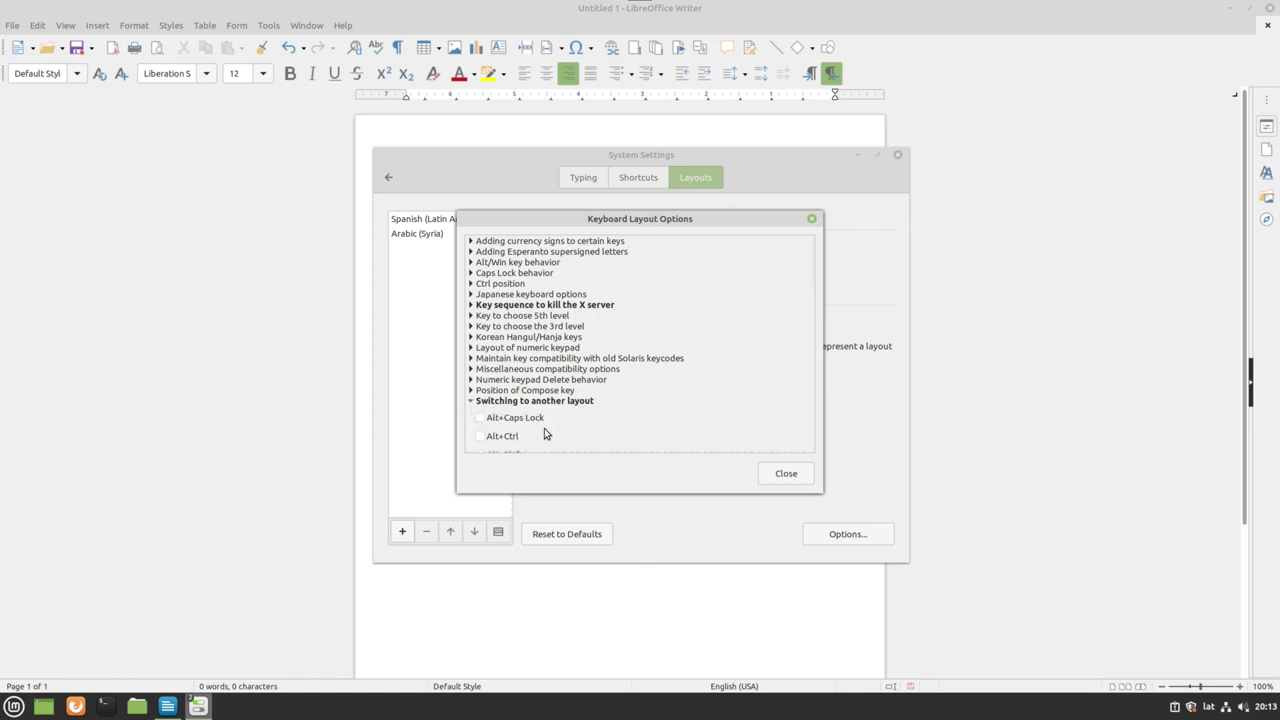
pyautogui.scroll(-1, 545, 436)
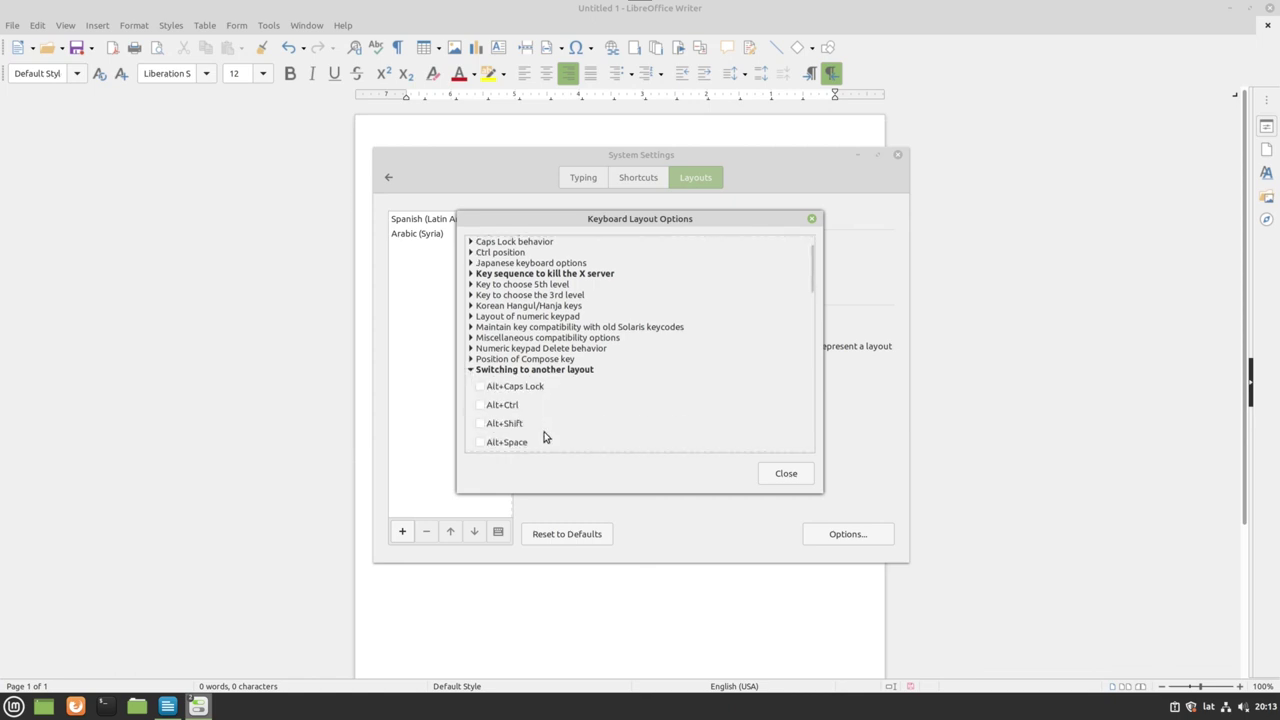
pyautogui.click(480, 424)
pyautogui.click(778, 476)
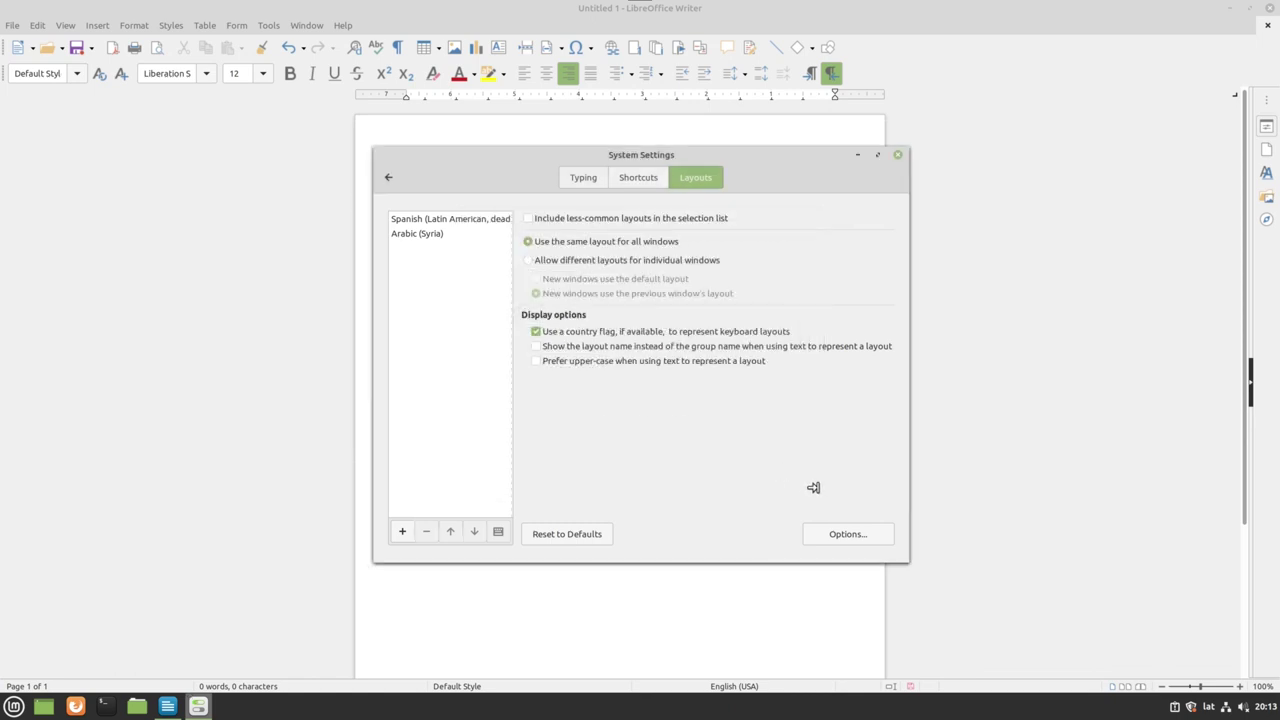
pyautogui.click(901, 155)
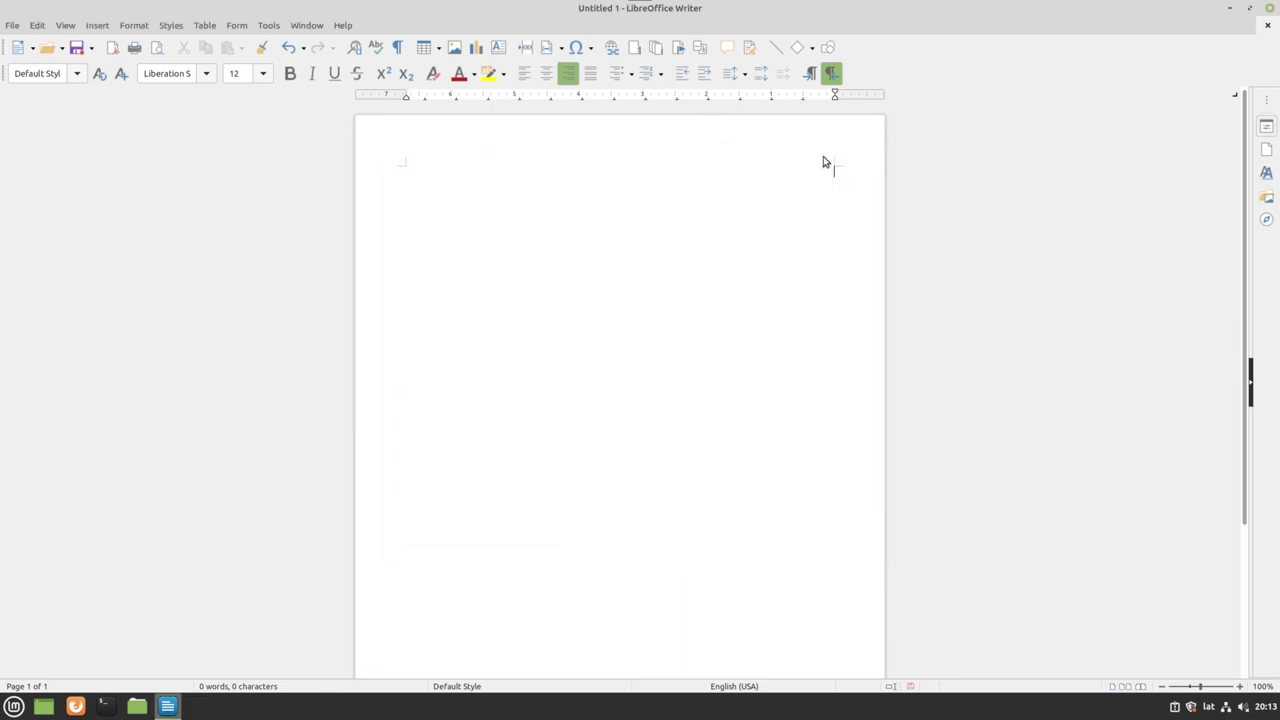